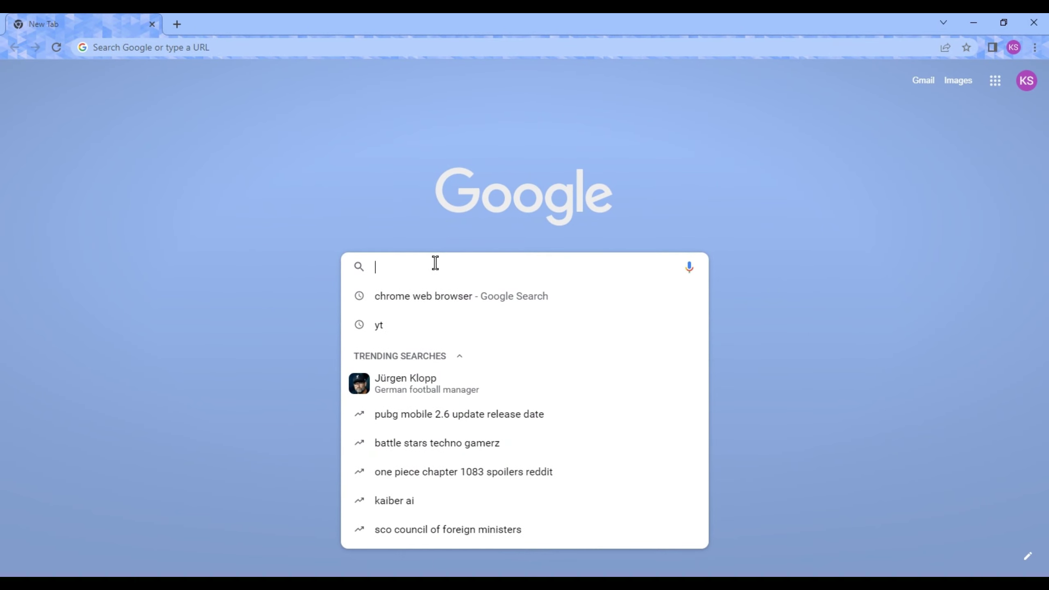
Run a Google search for 'chrome web store'
click(695, 296)
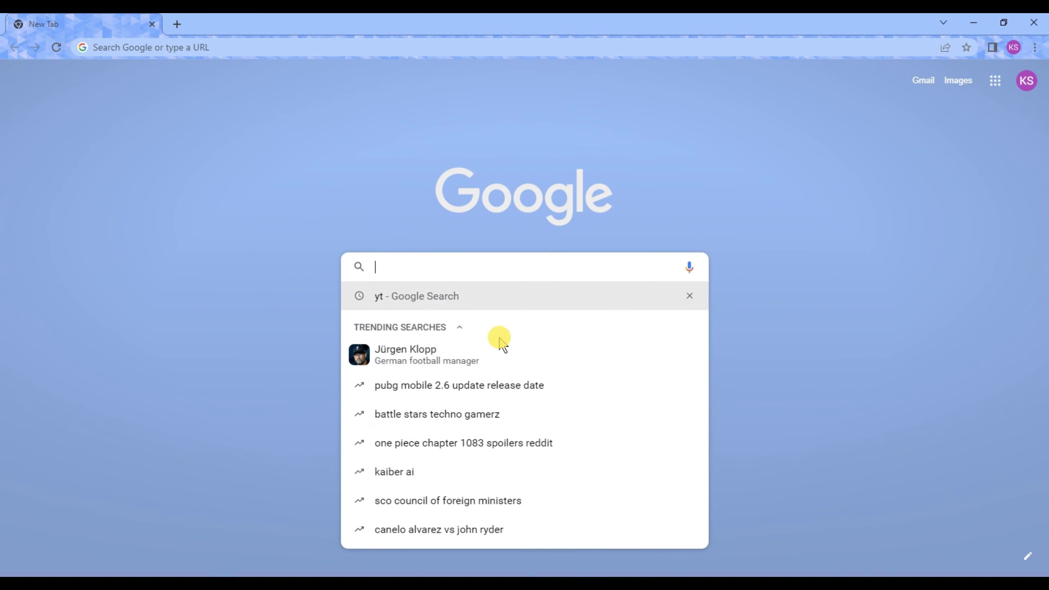
click(276, 345)
click(410, 266)
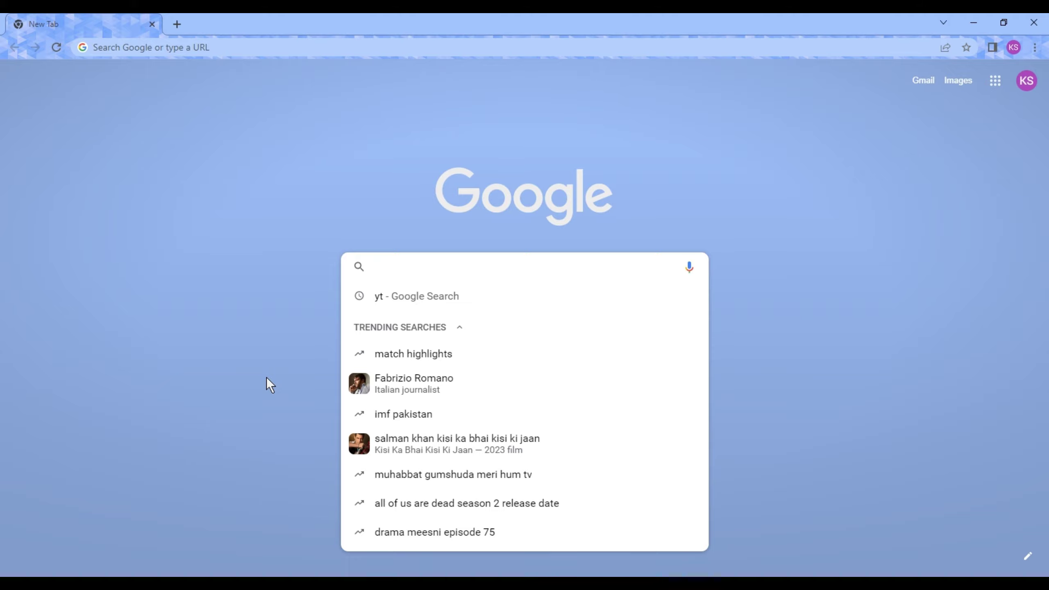
text(chrom)
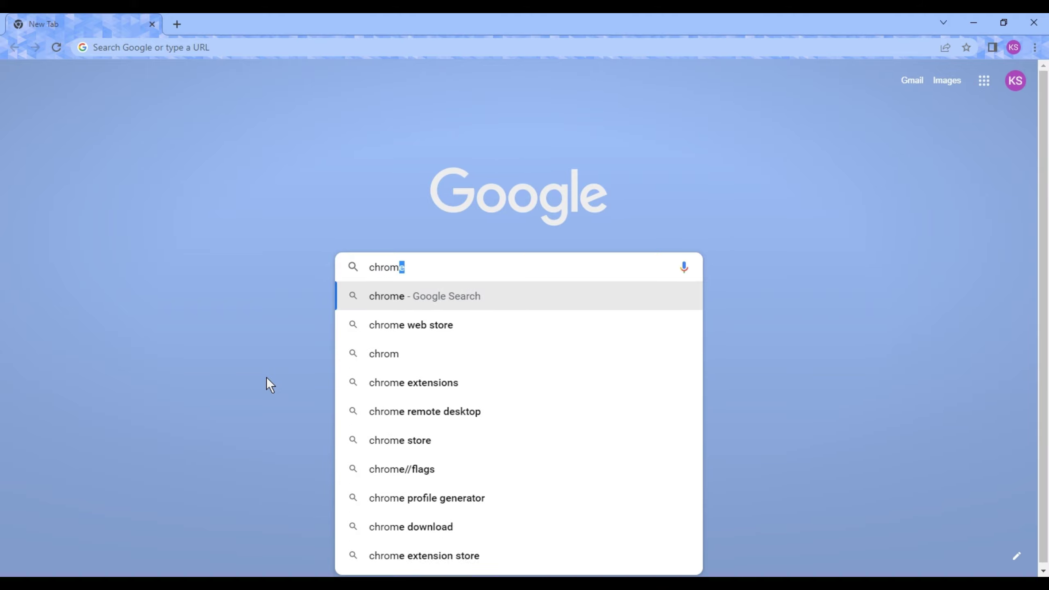
text(e web store)
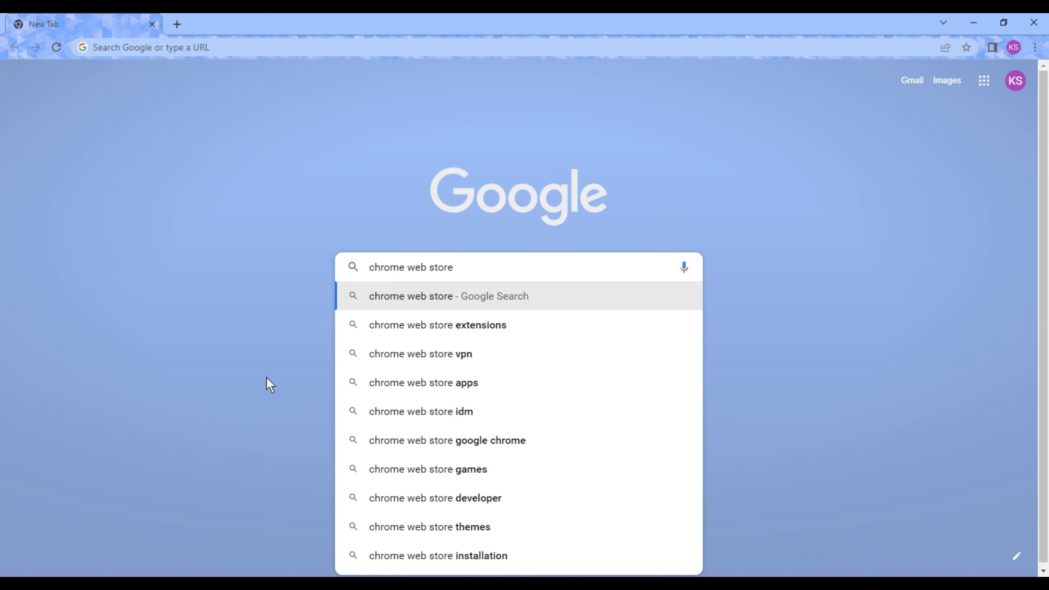
key(Return)
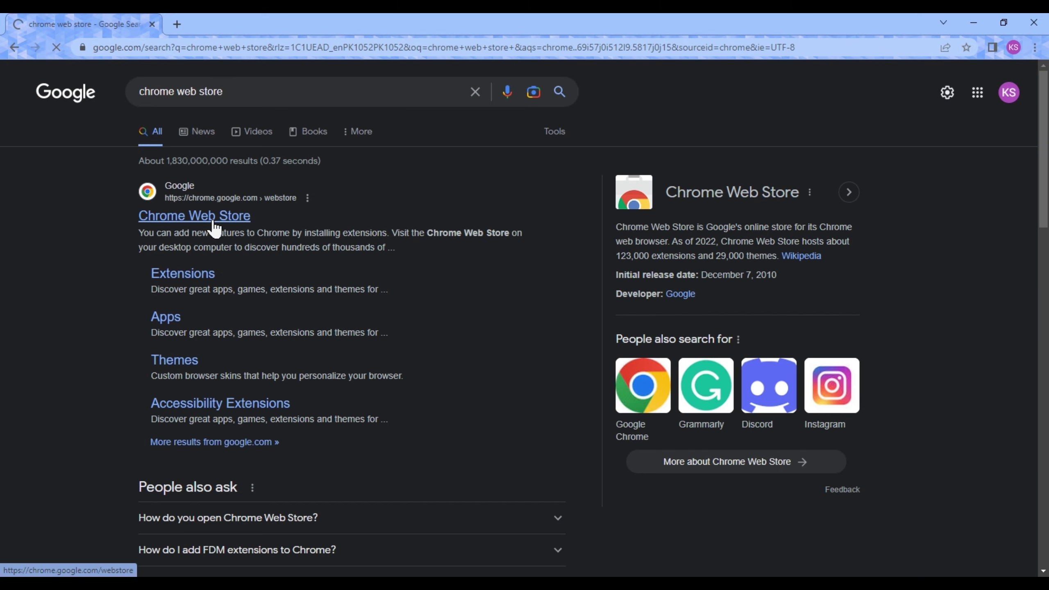
Search the Chrome Web Store for 'vidiq' and open the vidIQ Vision for YouTube listing
click(212, 221)
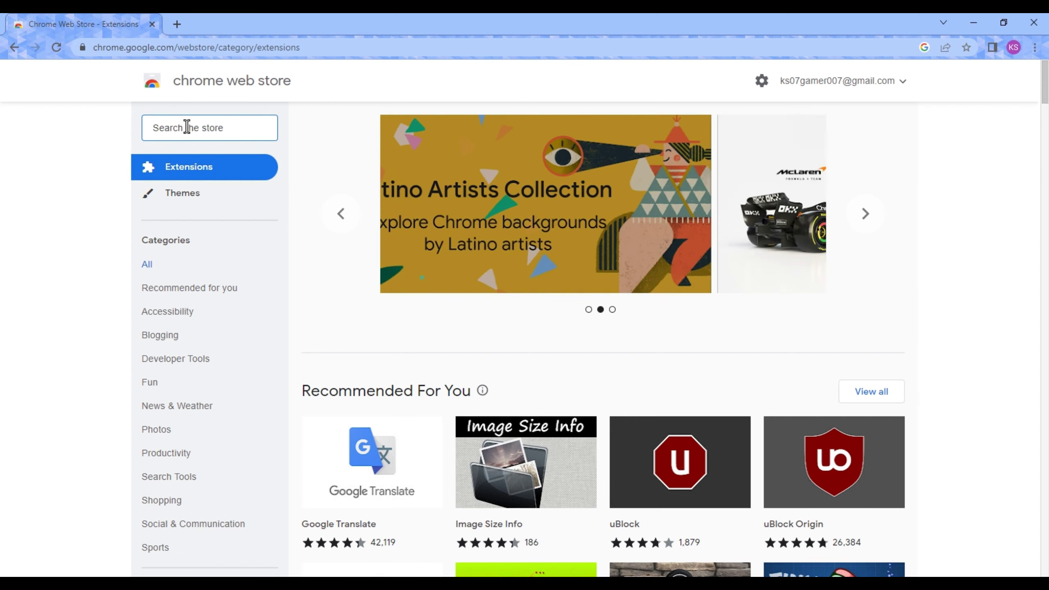
text(vid)
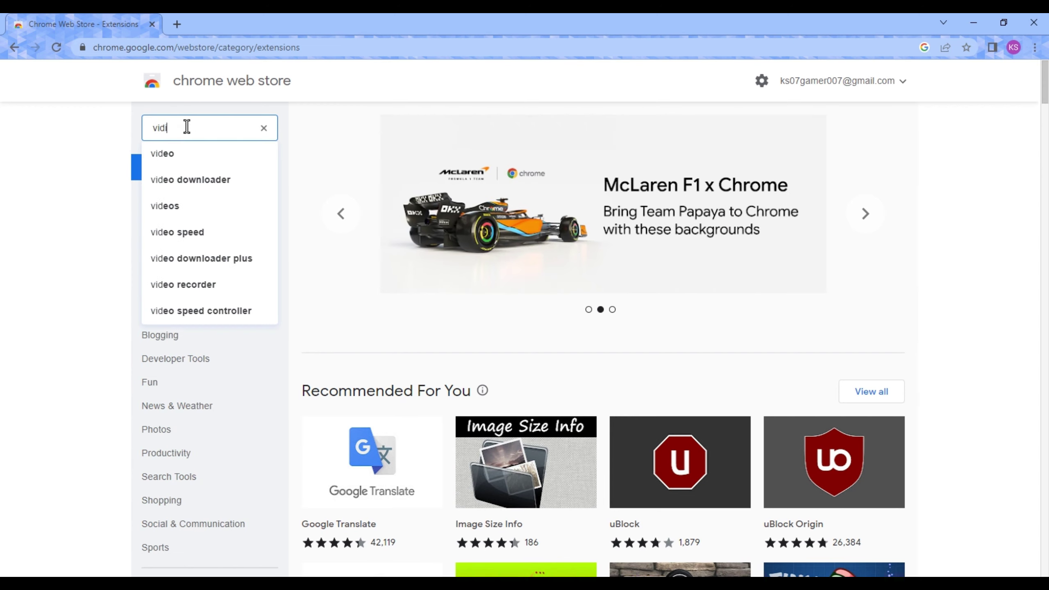
text(iq)
key(Return)
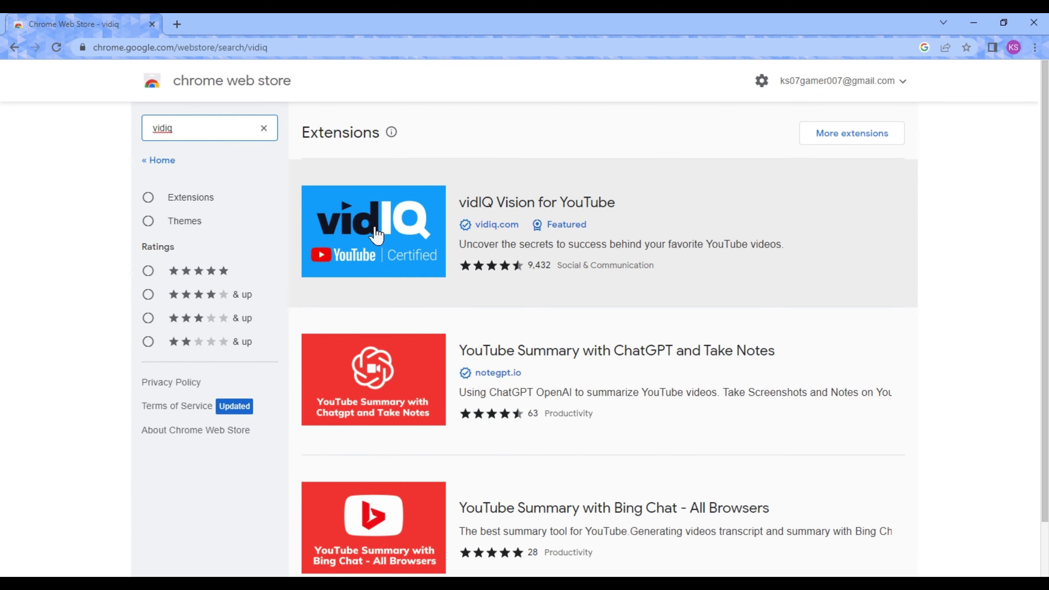
click(542, 213)
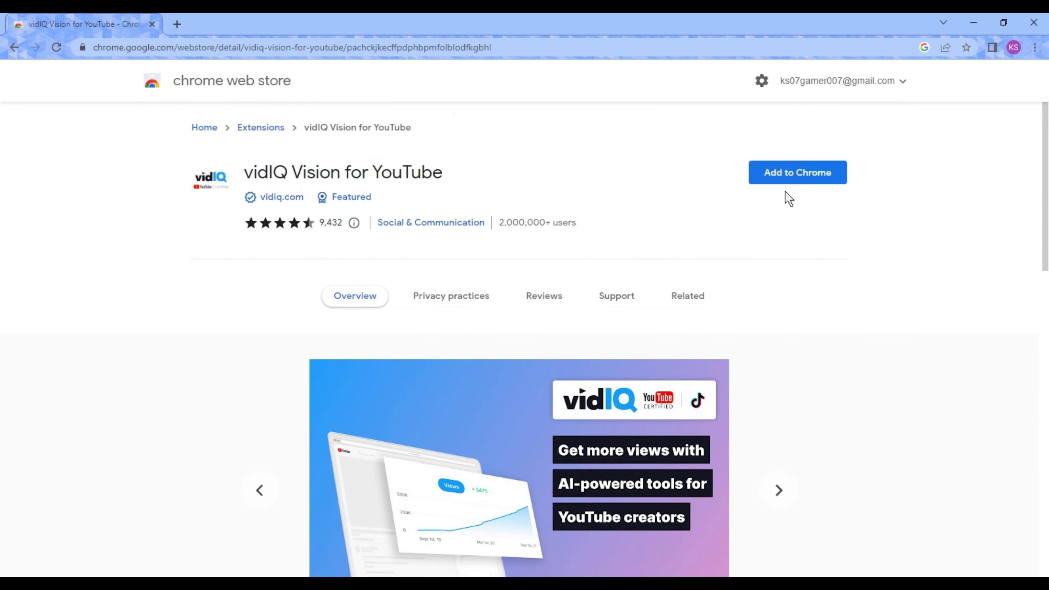
Add vidIQ Vision for YouTube to Chrome and confirm adding the extension
click(788, 174)
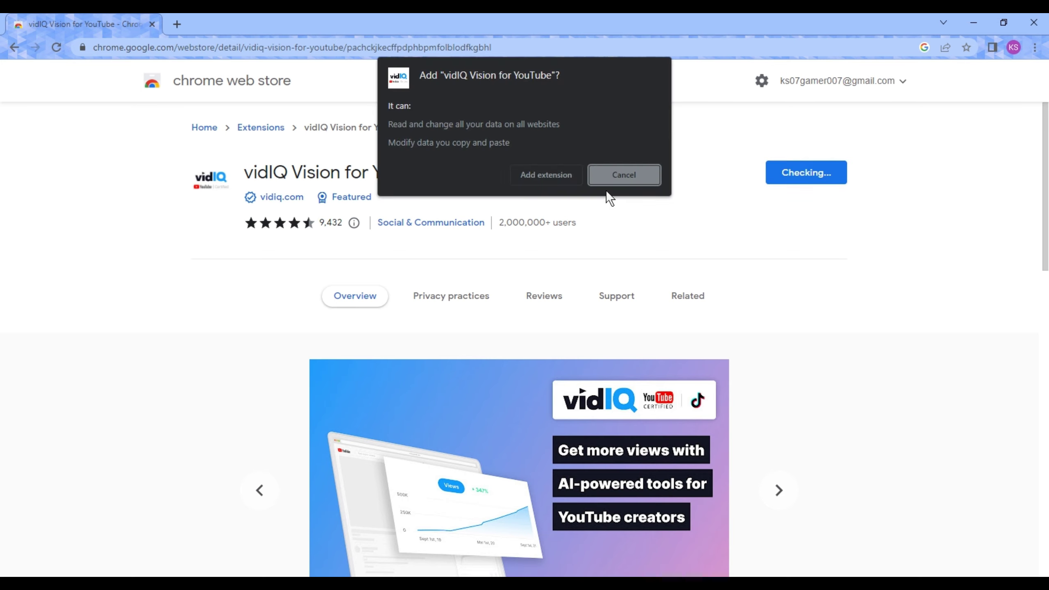
click(551, 175)
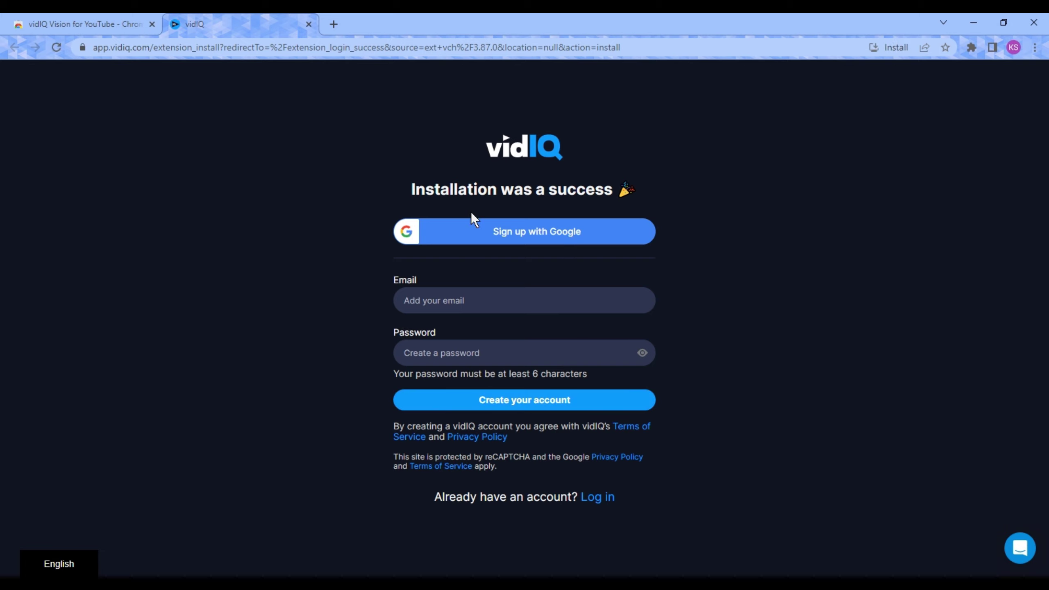
Sign up for vidIQ with Google, choosing the account in the sign-in popup
click(610, 228)
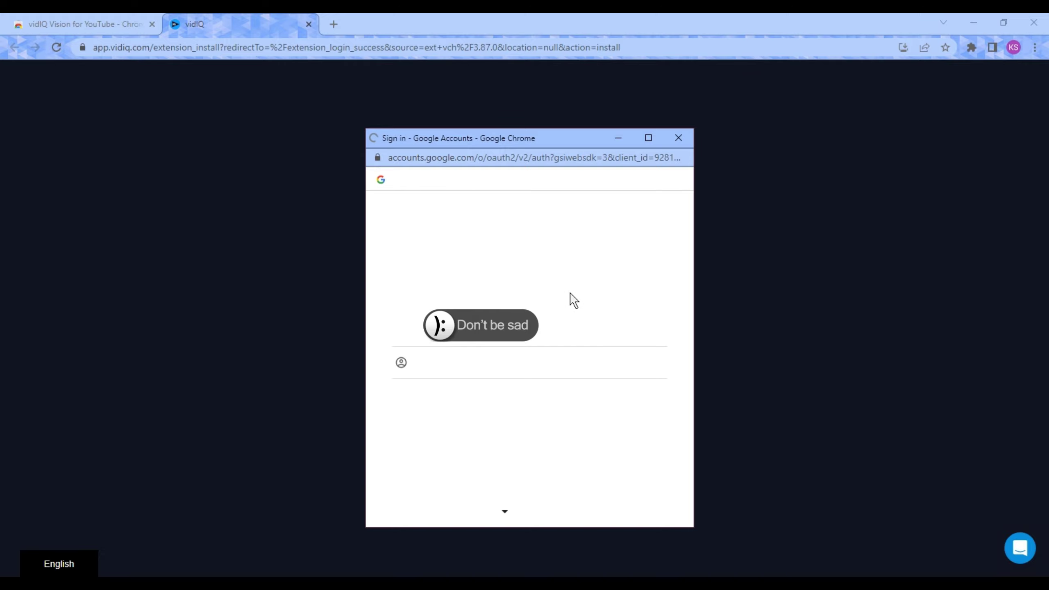
click(577, 334)
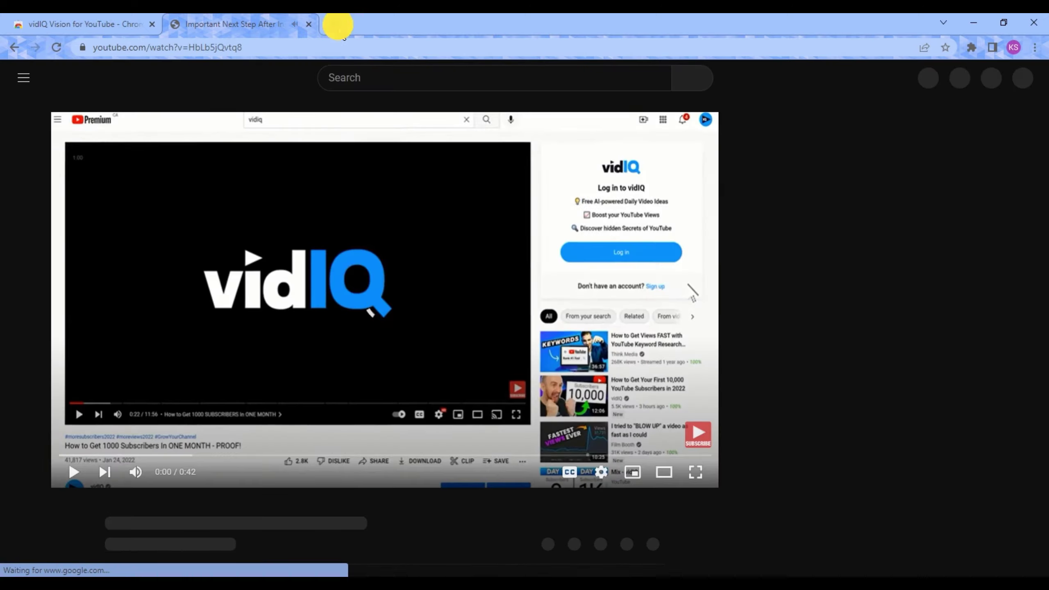
Open YouTube in a new tab from the Google apps grid
click(333, 24)
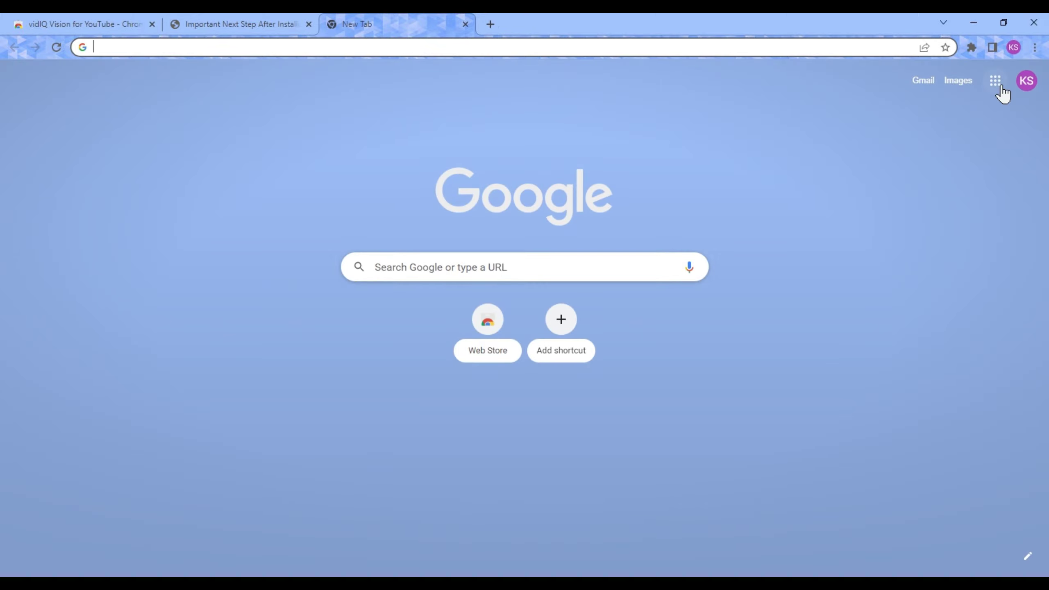
click(999, 85)
click(867, 209)
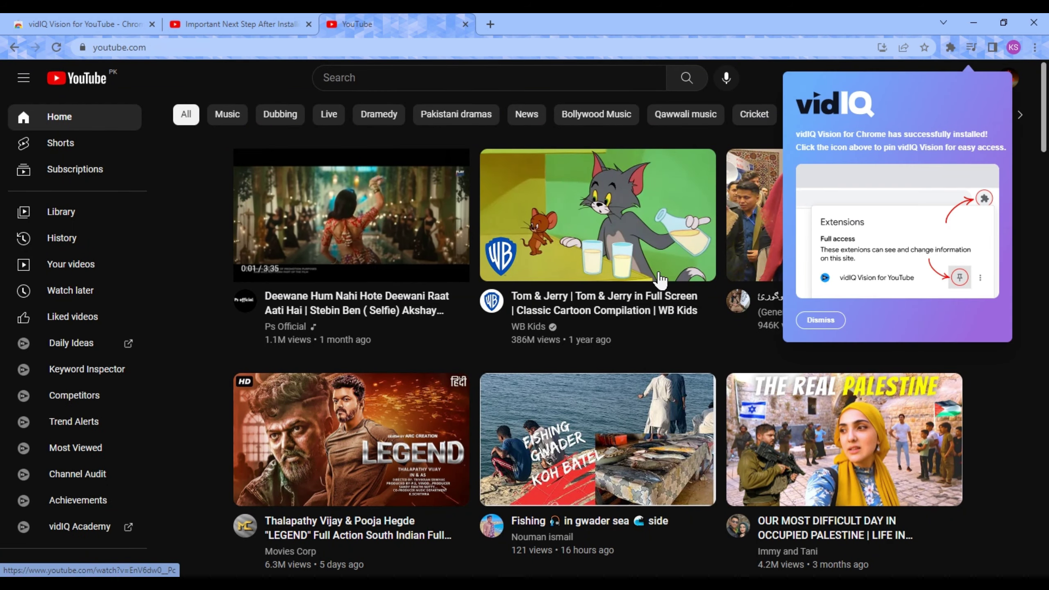
Pin vidIQ Vision for YouTube to the toolbar and dismiss the vidIQ installation notice
click(948, 46)
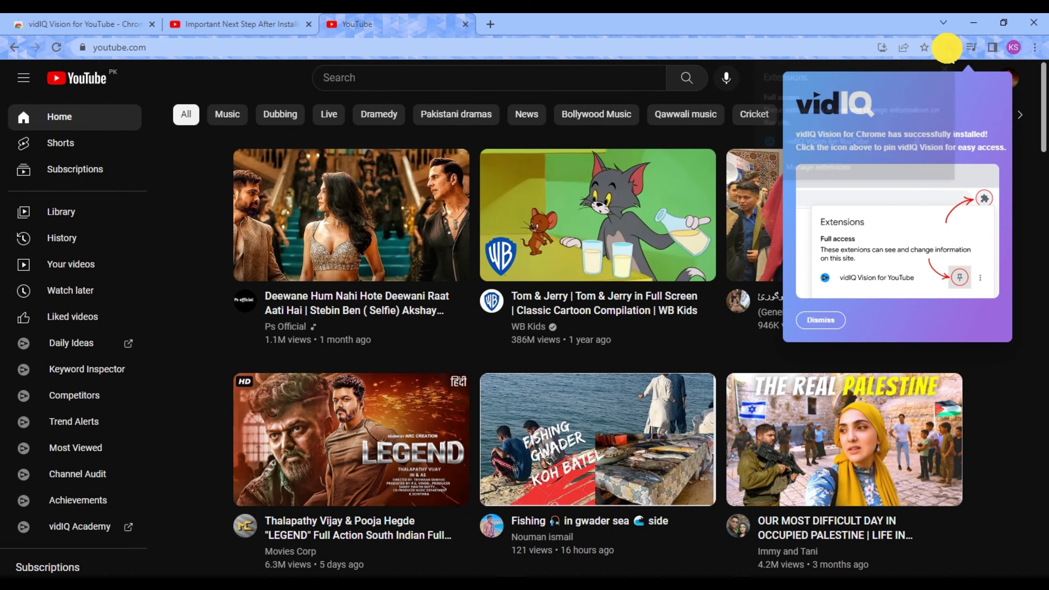
click(921, 141)
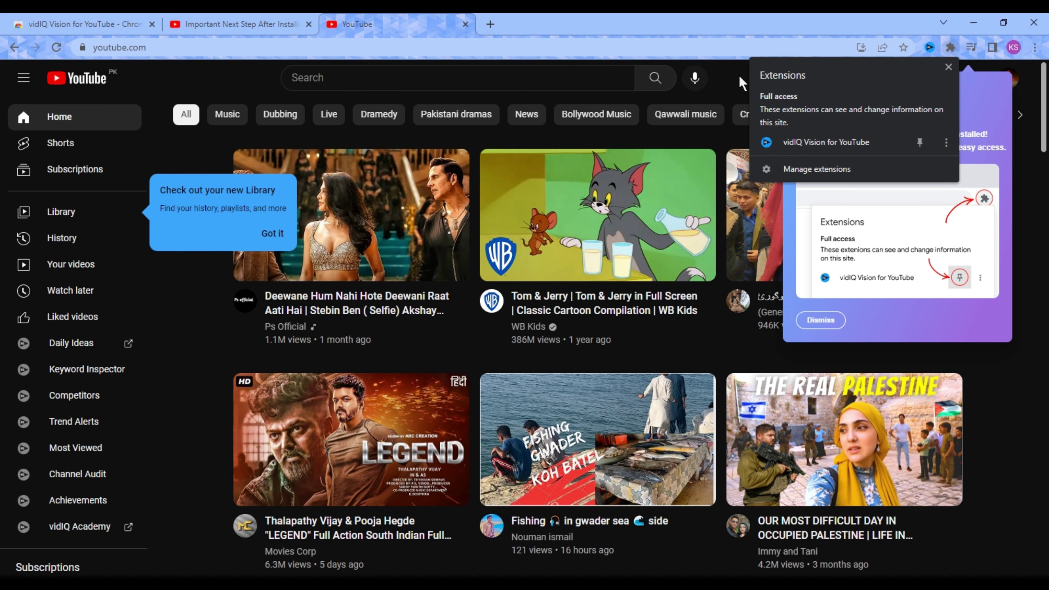
click(739, 77)
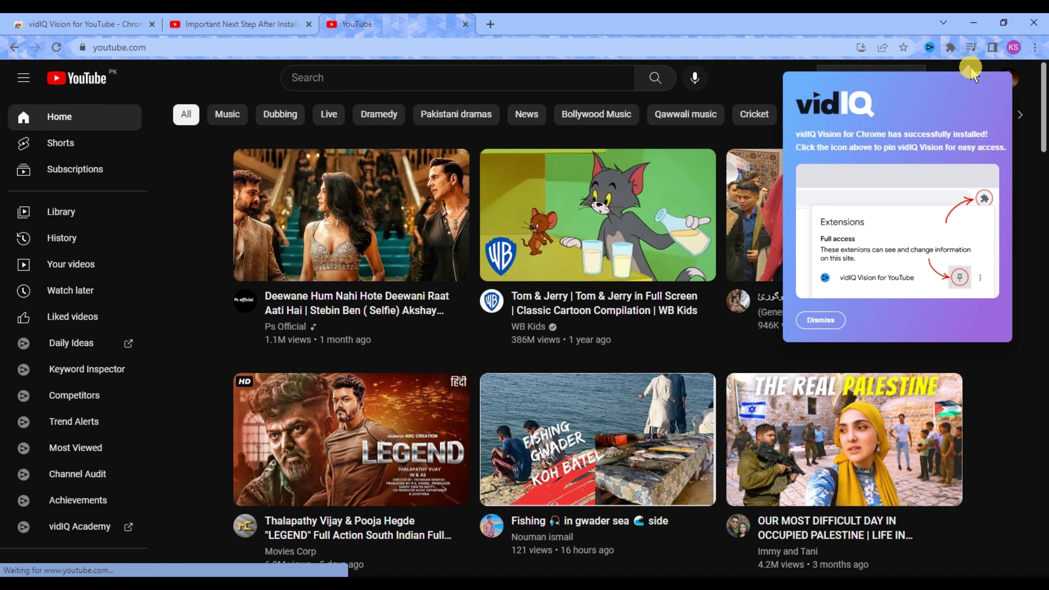
click(822, 320)
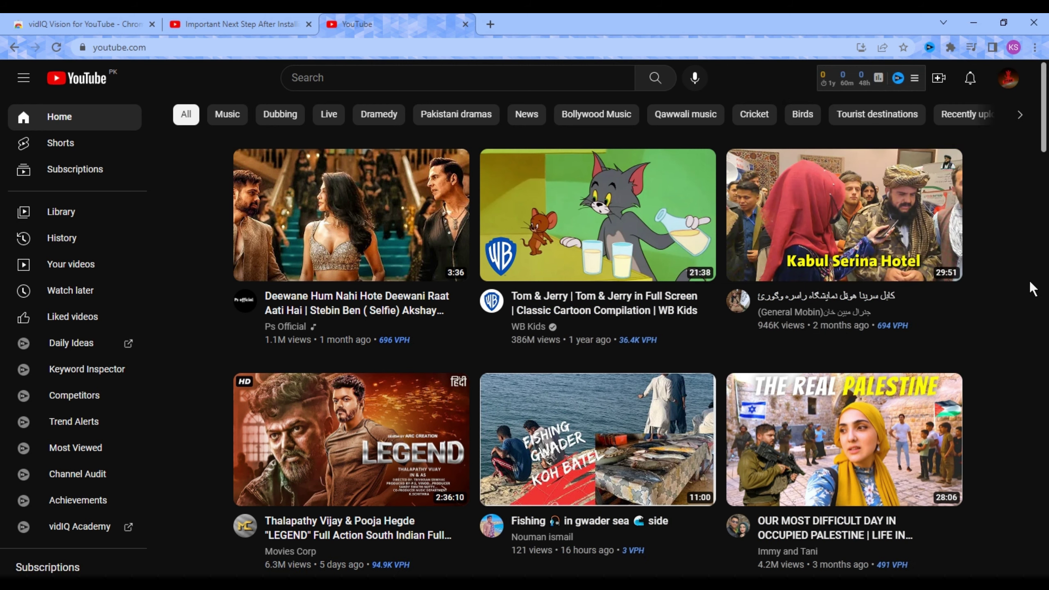
Remove 'best keyword research' from past searches and search YouTube for 'best foftware'
mouse_move(829, 79)
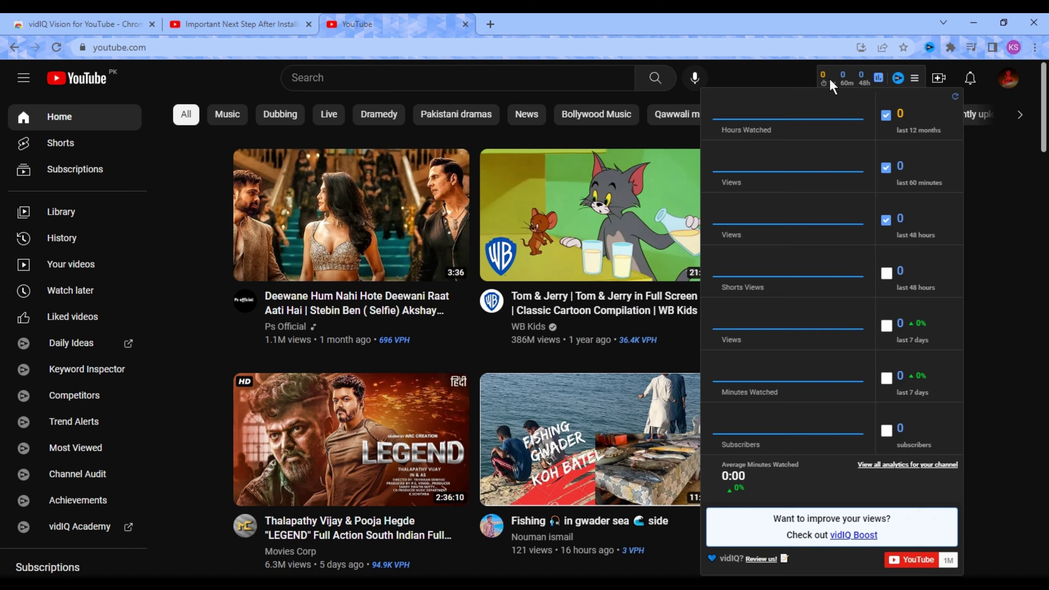
click(600, 78)
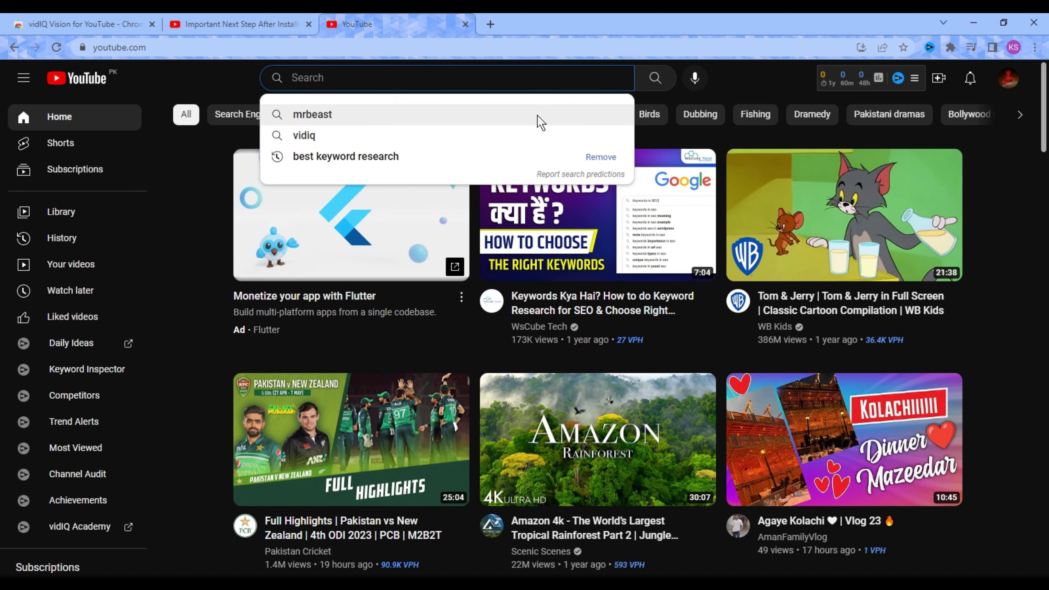
click(599, 158)
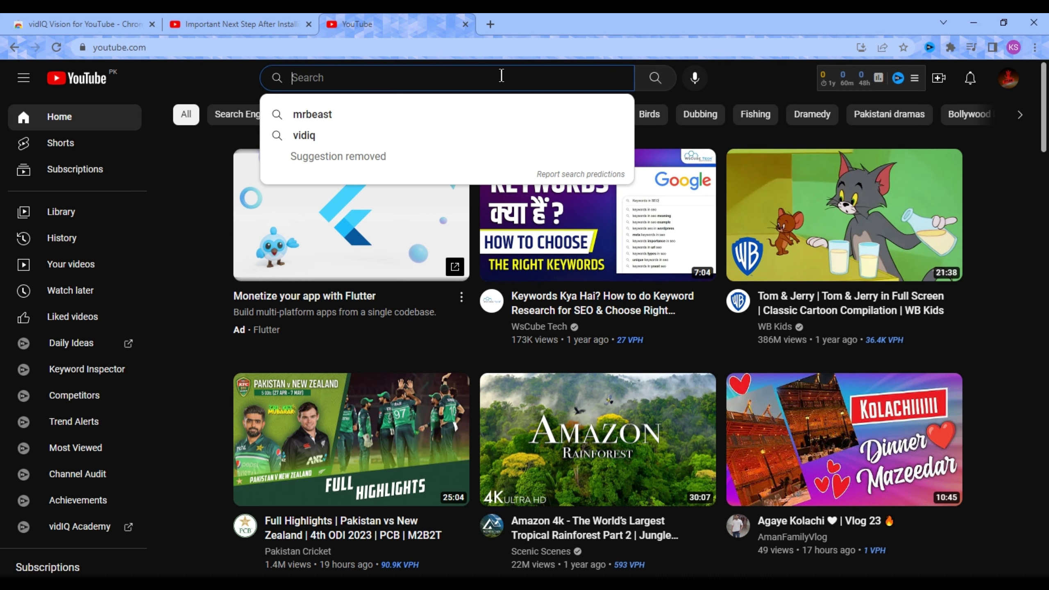
text(best foftware)
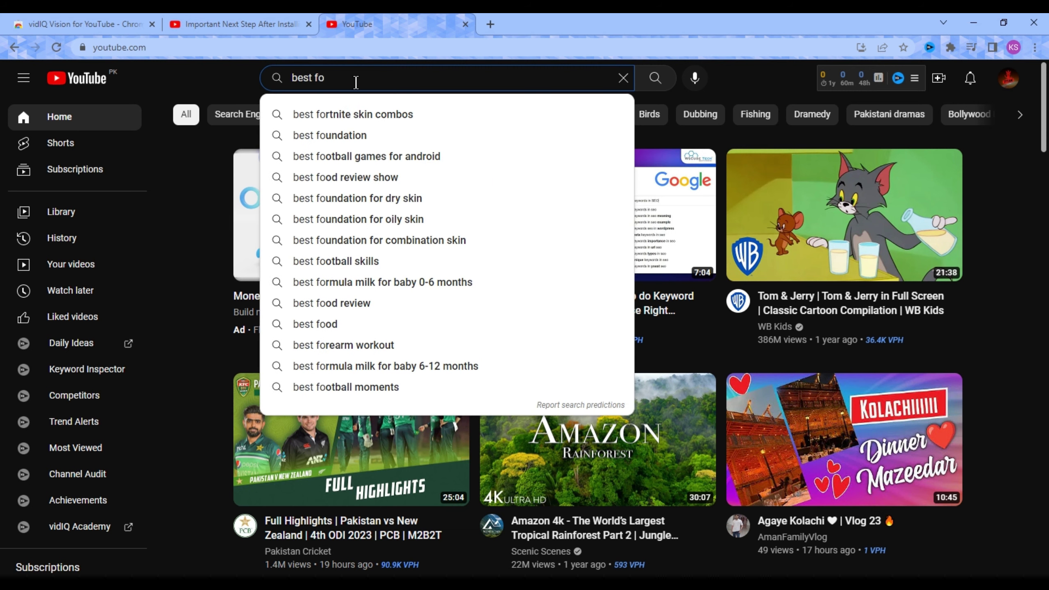
key(Return)
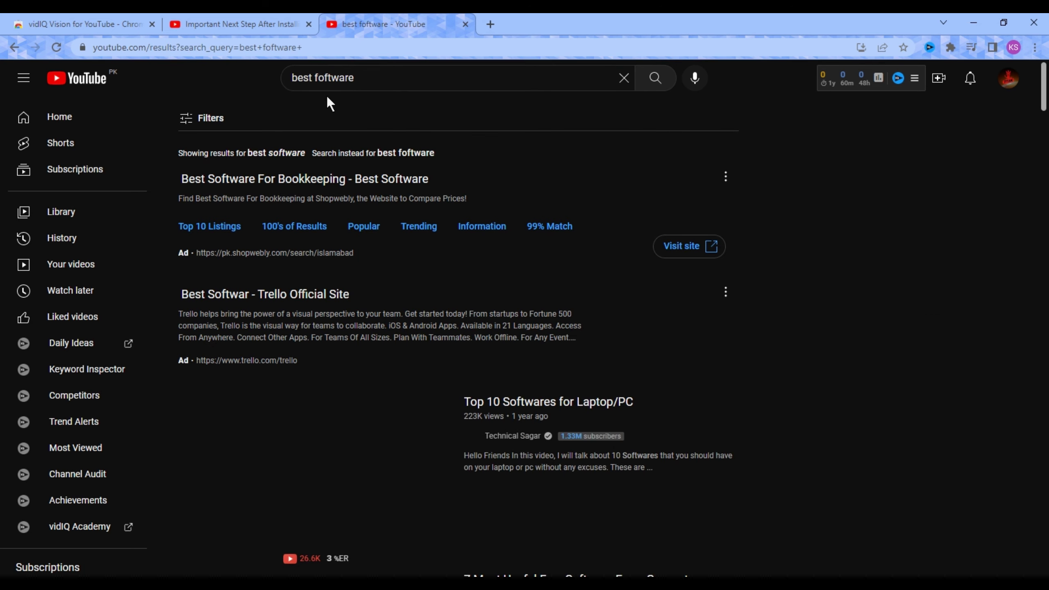
Correct the query to 'best software' and rerun the search
click(318, 77)
text(s)
key(Return)
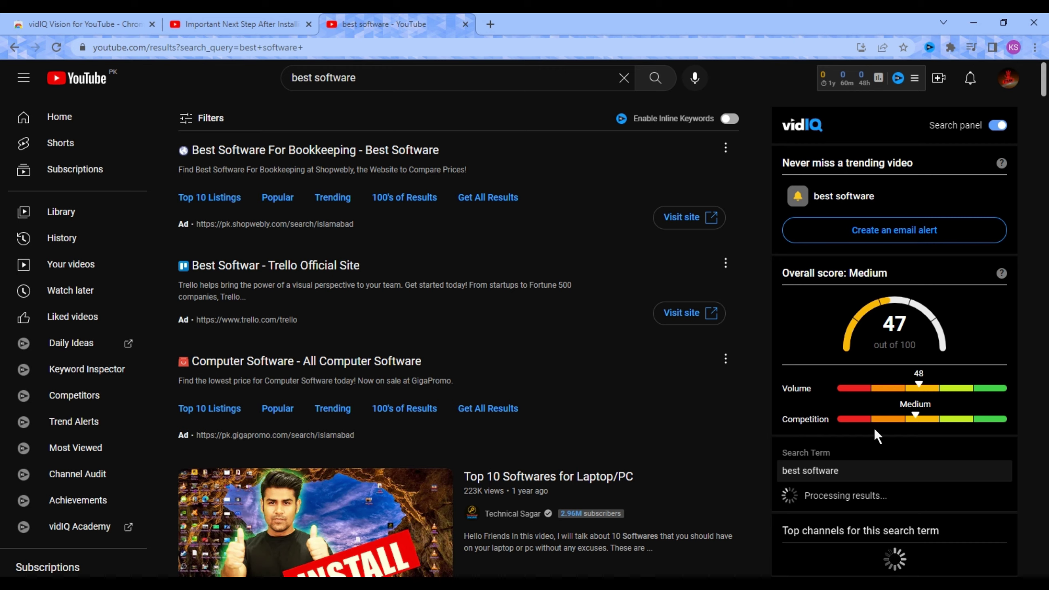
Review vidIQ's keyword panel: score 47/100 Medium, related opportunities and related queries
scroll(873, 430, down, 8)
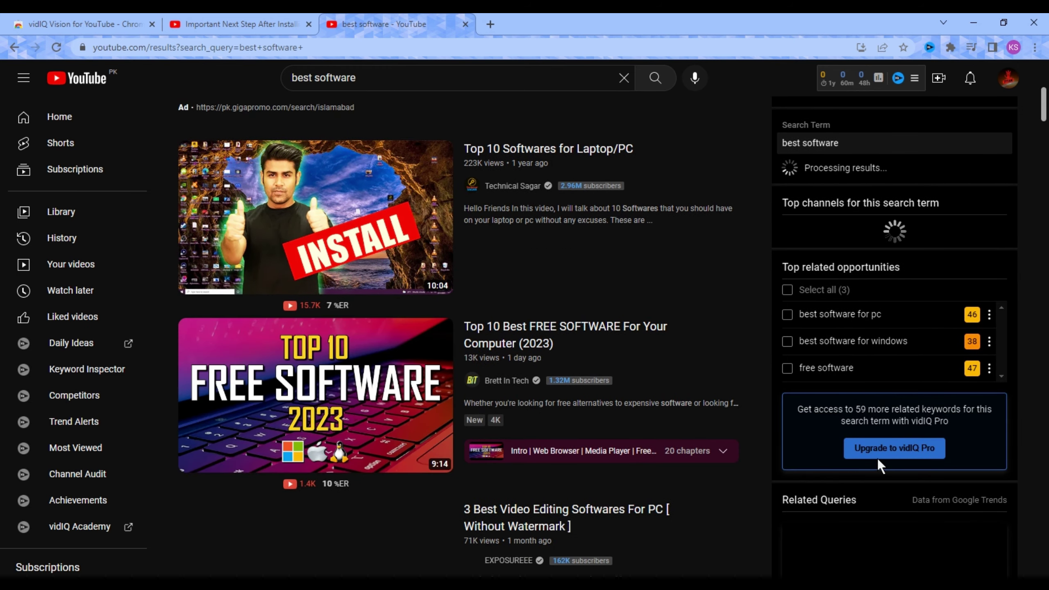
scroll(877, 458, down, 4)
scroll(873, 455, up, 4)
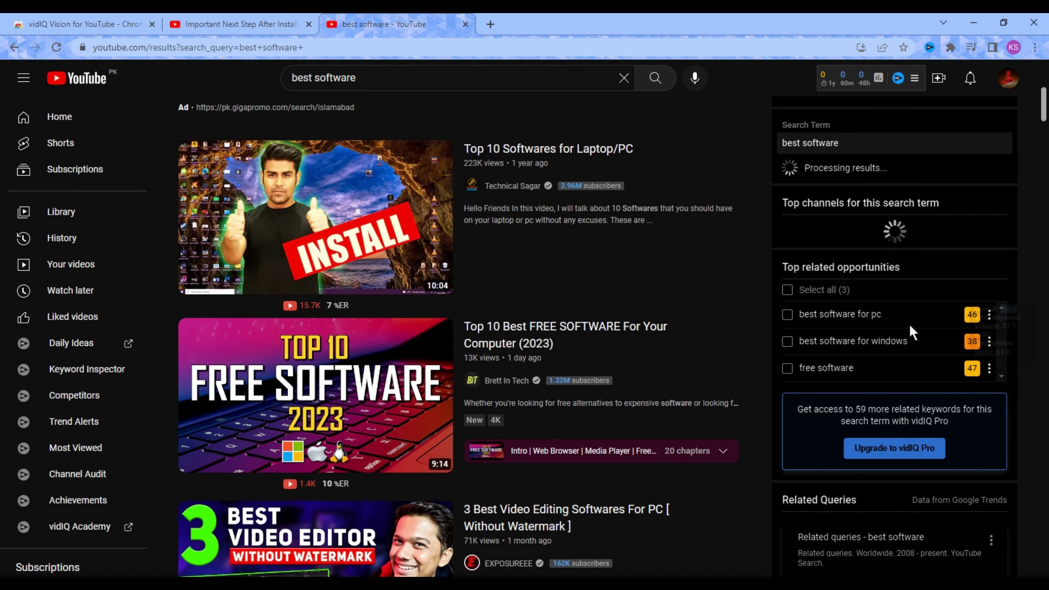
scroll(950, 408, down, 2)
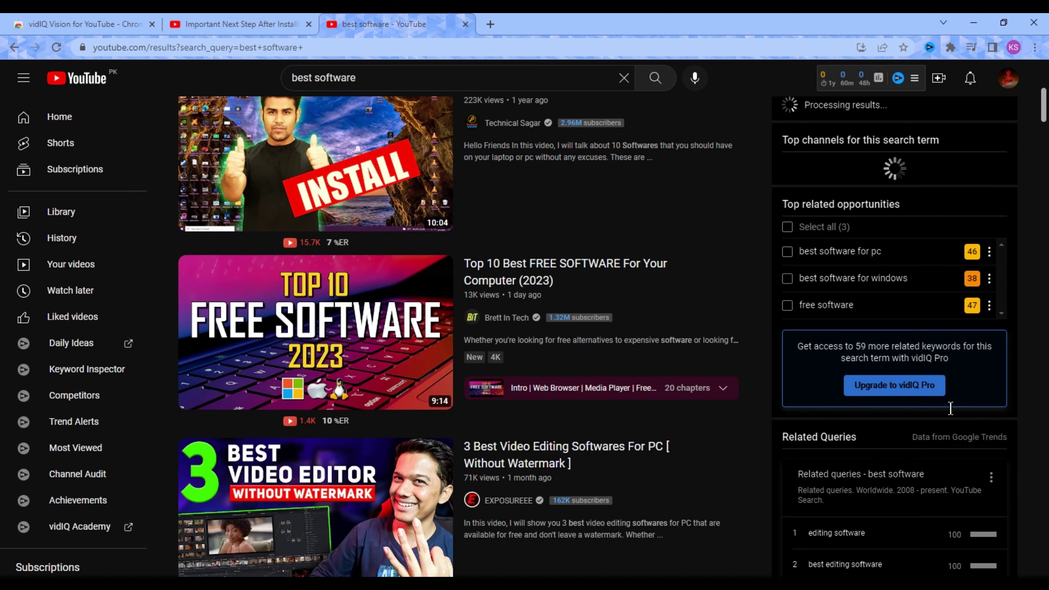
scroll(945, 413, down, 6)
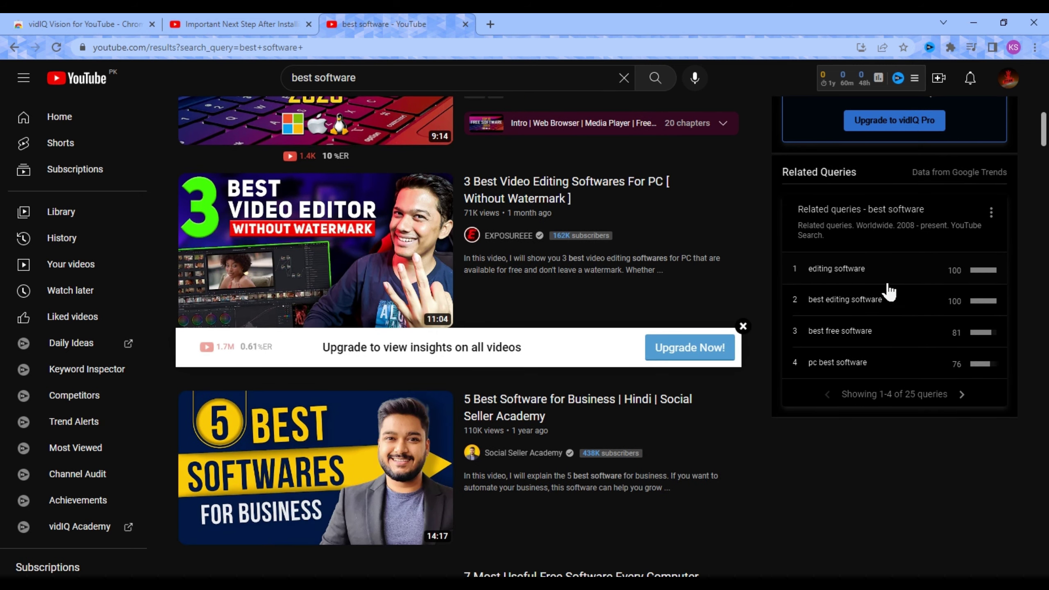
scroll(888, 291, up, 8)
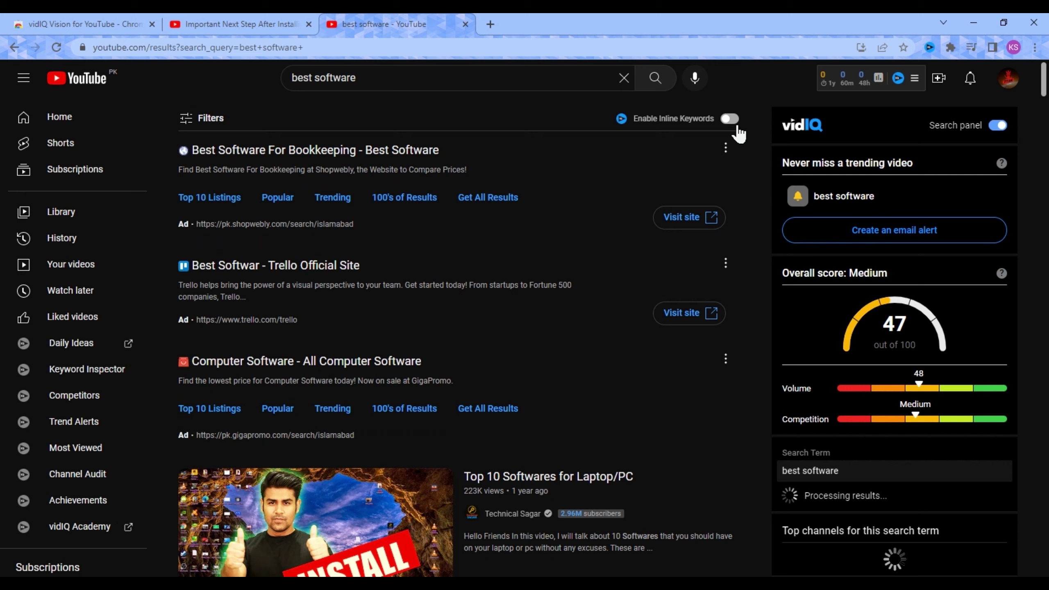
Turn on Enable Inline Keywords and browse the tag lists and engagement rates under each video
click(730, 120)
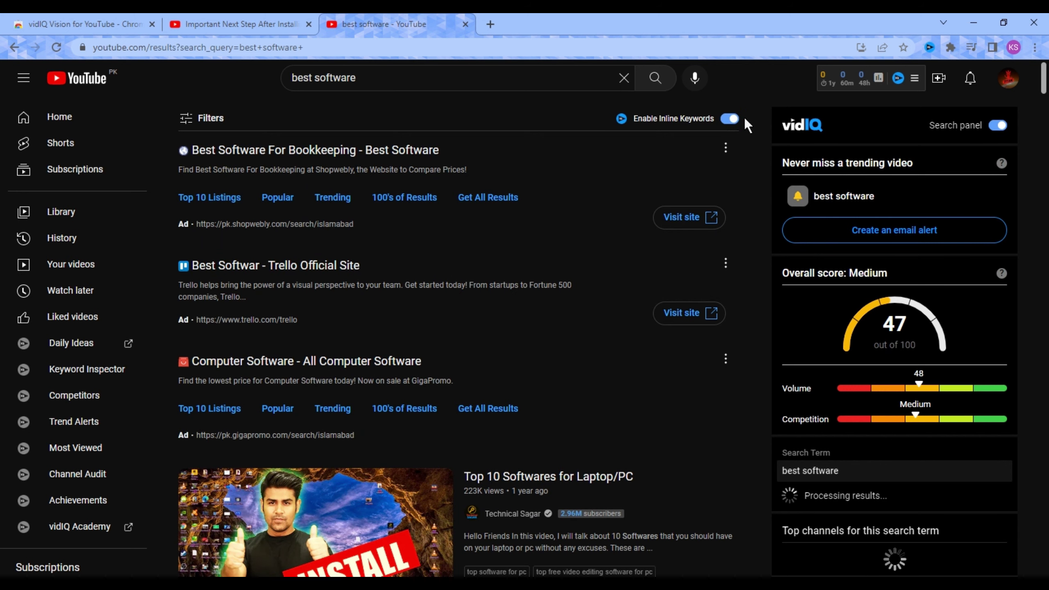
scroll(757, 250, down, 8)
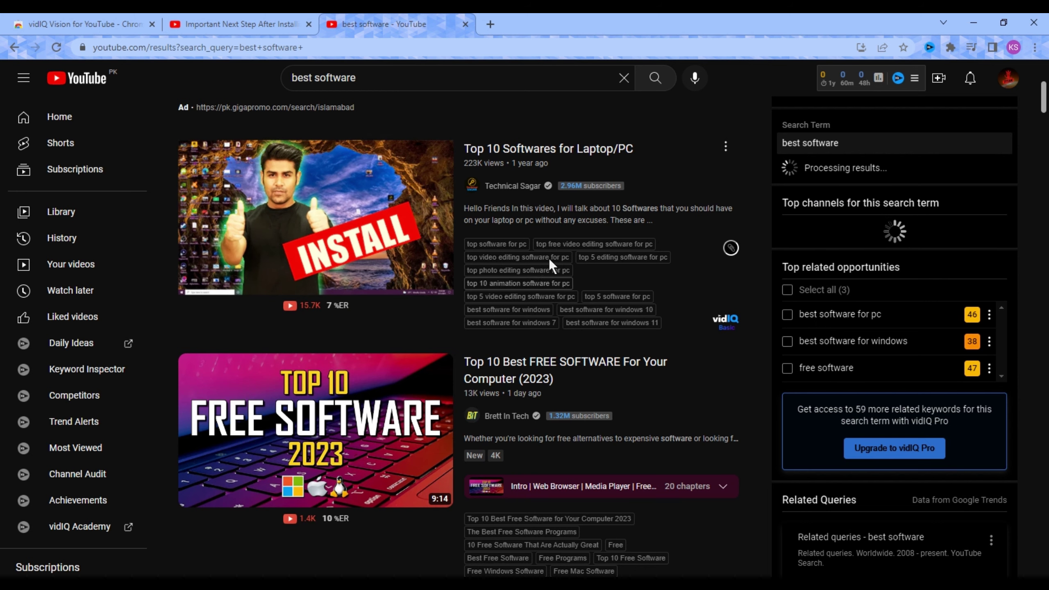
scroll(527, 291, down, 5)
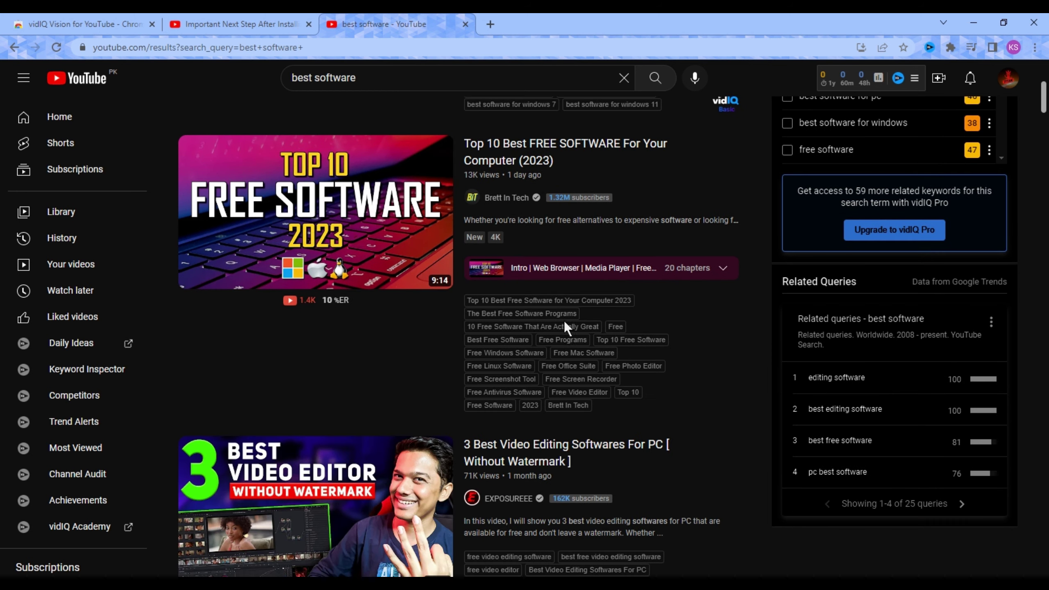
scroll(539, 340, down, 5)
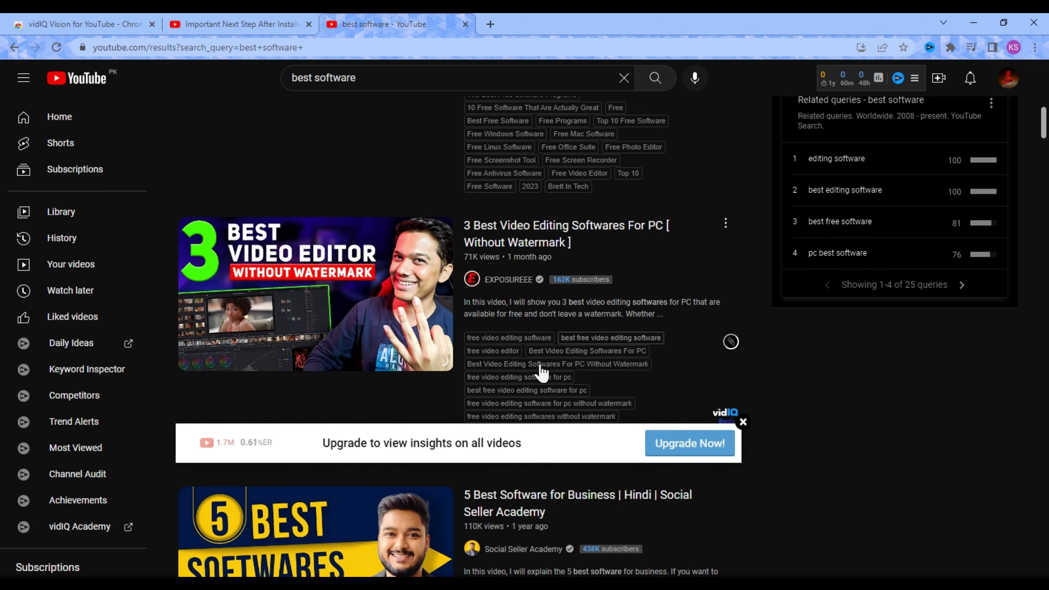
scroll(541, 372, down, 8)
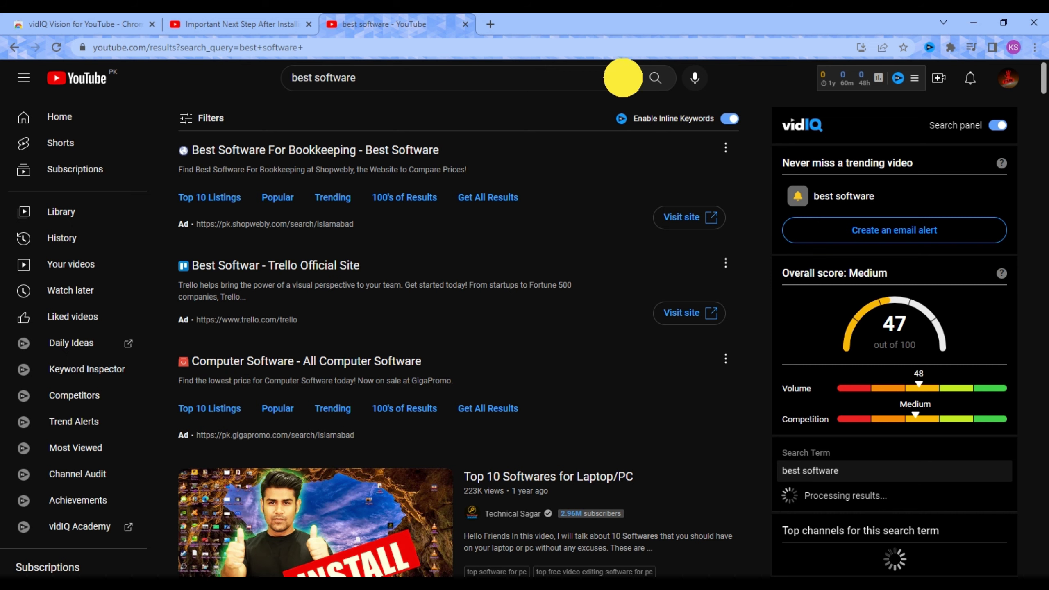
Remove 'best software' and 'best foftware' from the YouTube search history suggestions
click(622, 79)
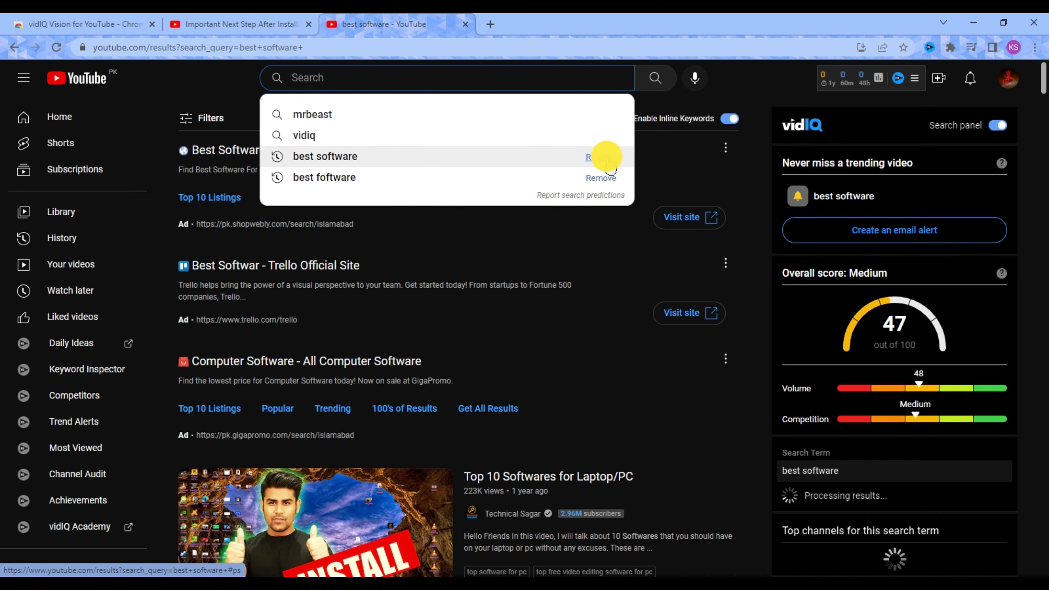
click(600, 157)
click(601, 178)
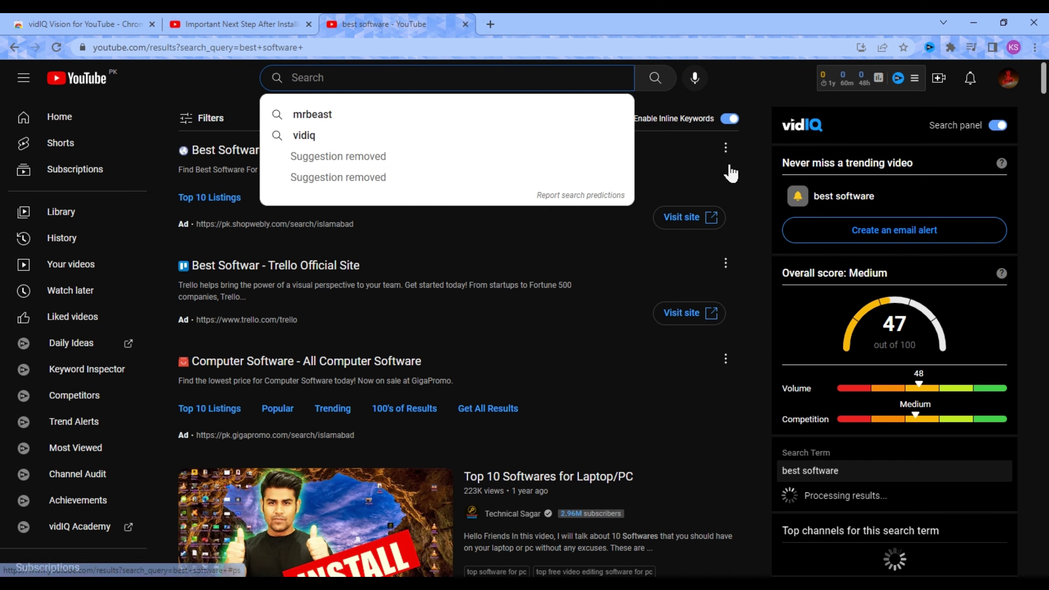
click(765, 227)
Browse the Related Queries panel, the 'editing software' options and a video's three-dot menu
scroll(754, 276, down, 10)
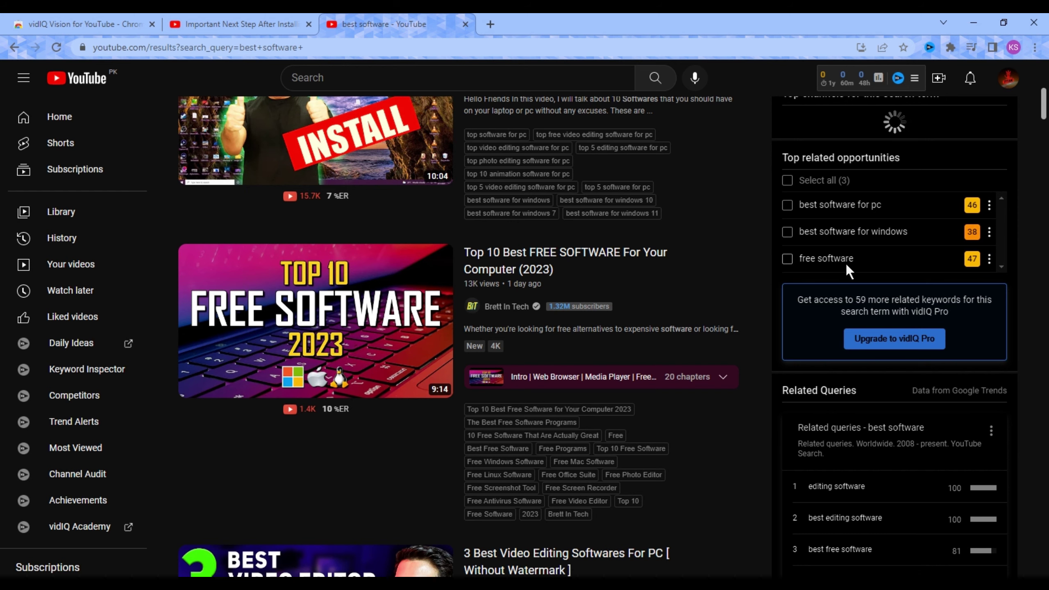
scroll(917, 377, down, 5)
drag(863, 270, 805, 271)
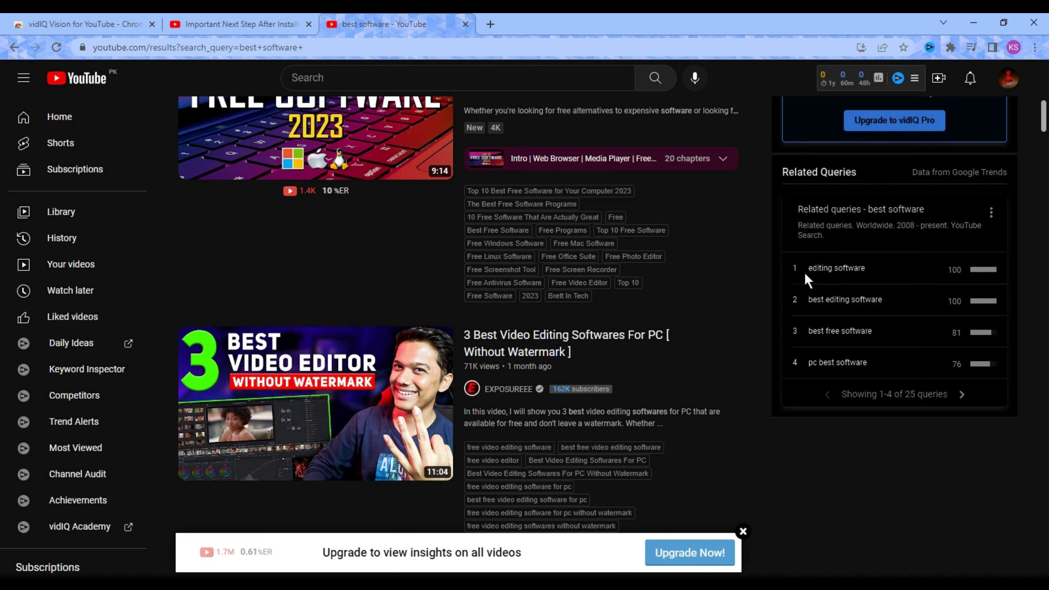
click(814, 267)
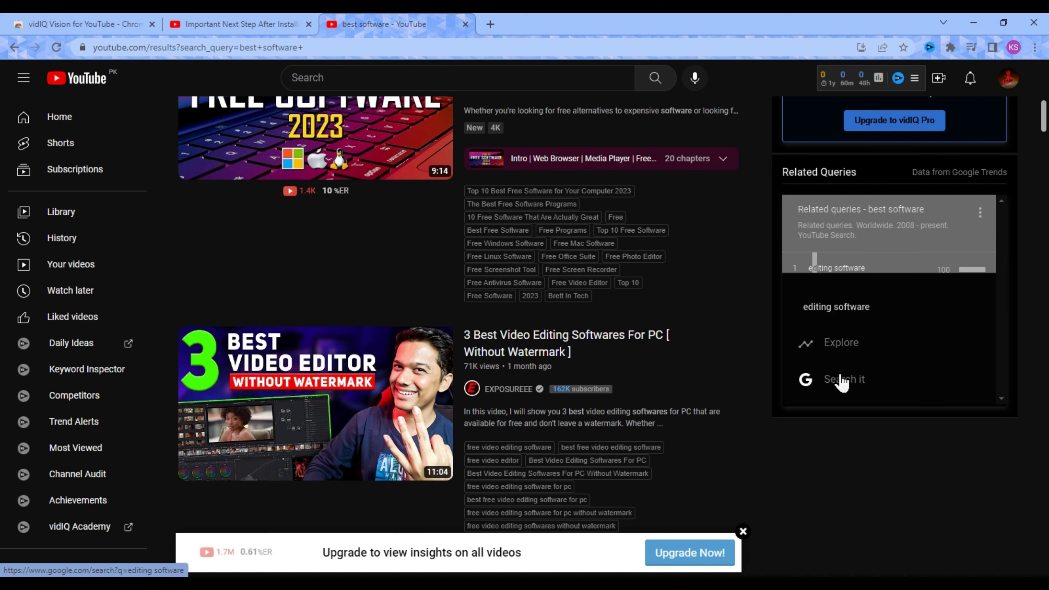
click(722, 336)
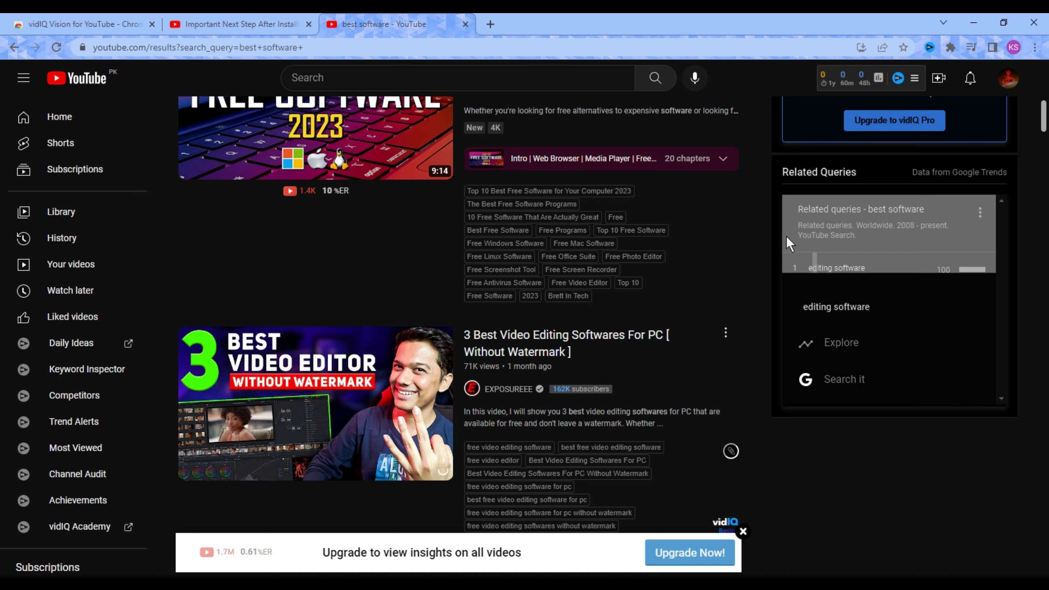
click(751, 363)
scroll(751, 363, up, 10)
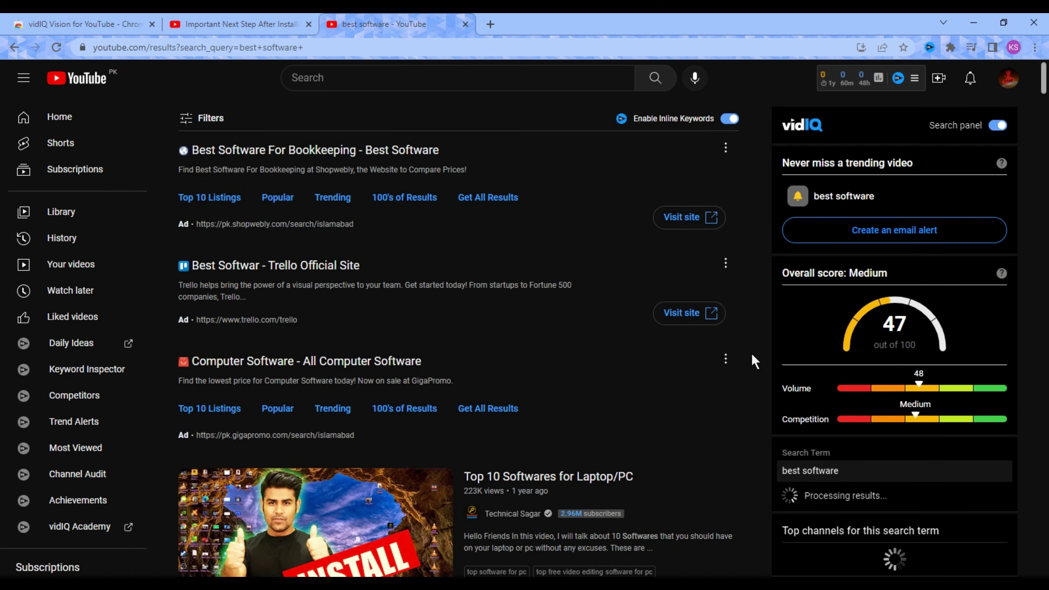
scroll(735, 318, down, 10)
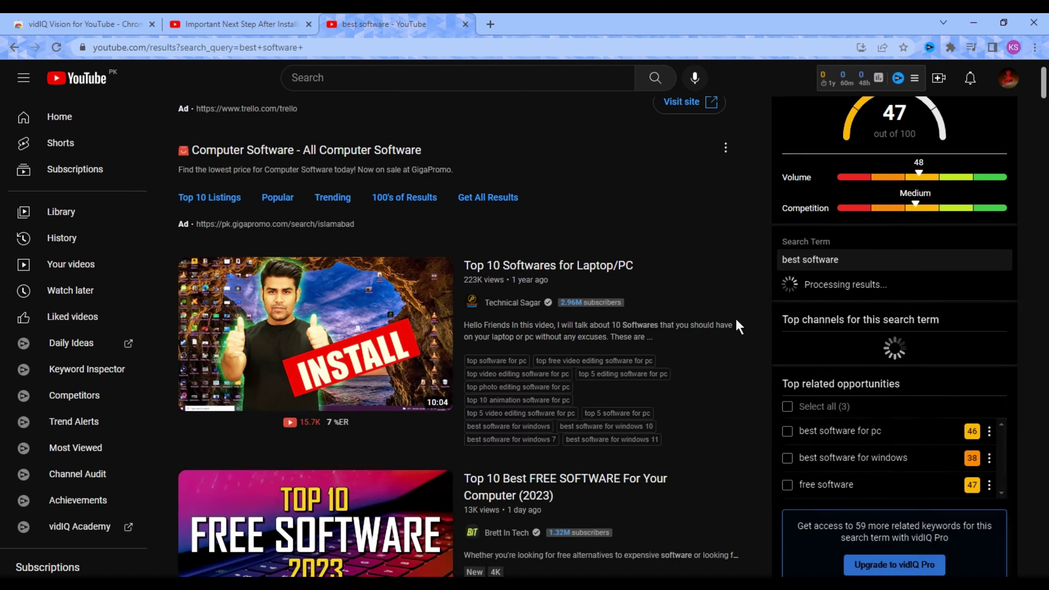